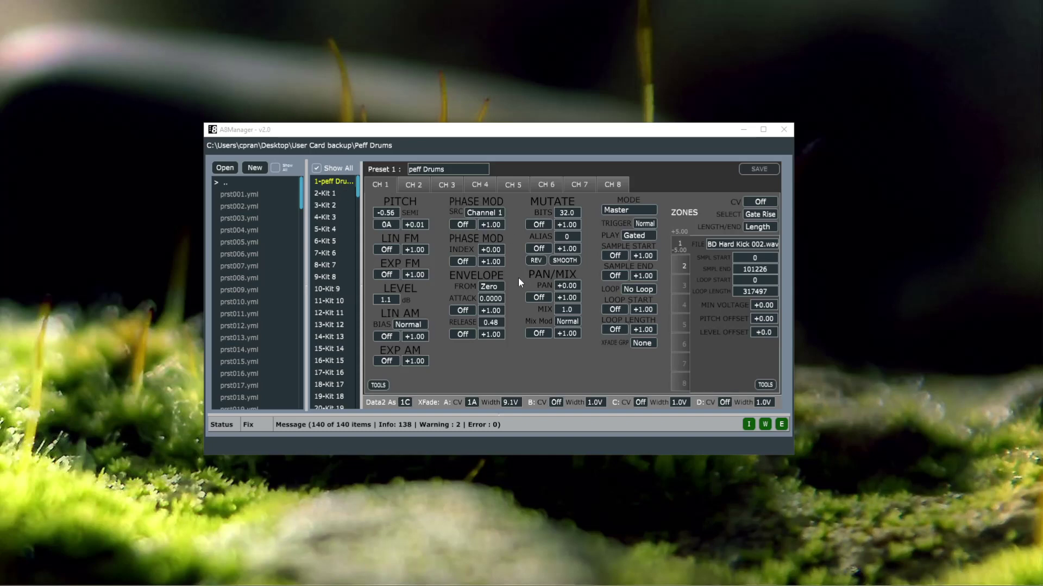
Expand the validation log and browse from Kit 5 to Kit 2 and back to Kit 5
mouse_move(499, 418)
left_mouse_down()
mouse_move(481, 303)
mouse_move(467, 414)
left_mouse_up()
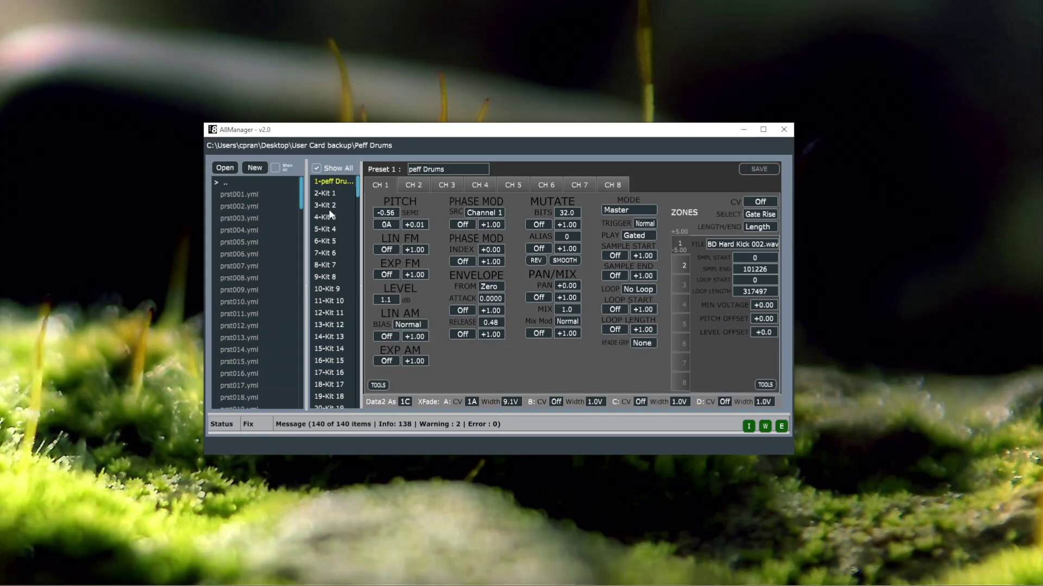
left_click(329, 239)
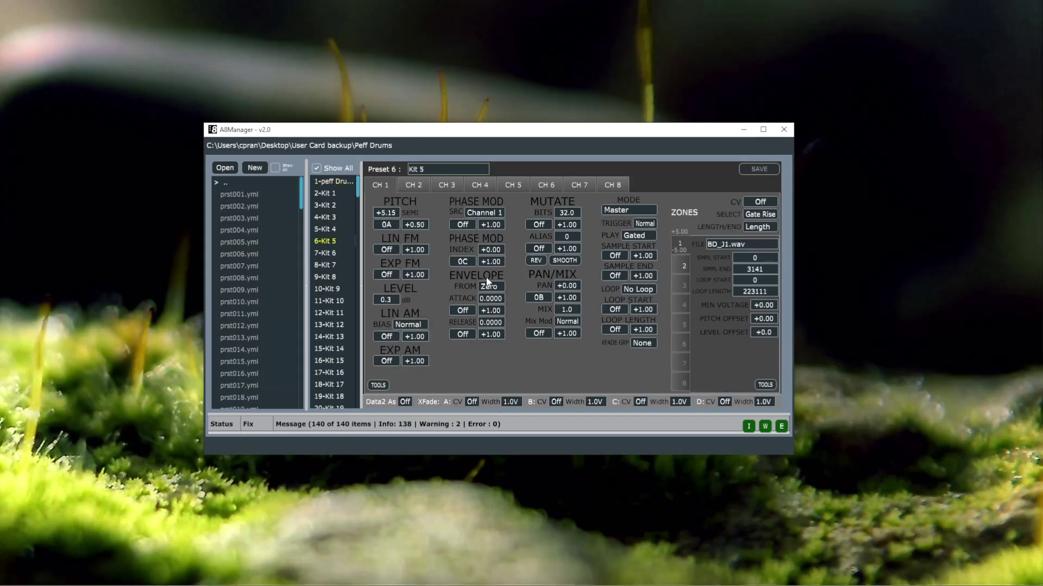
left_click(324, 205)
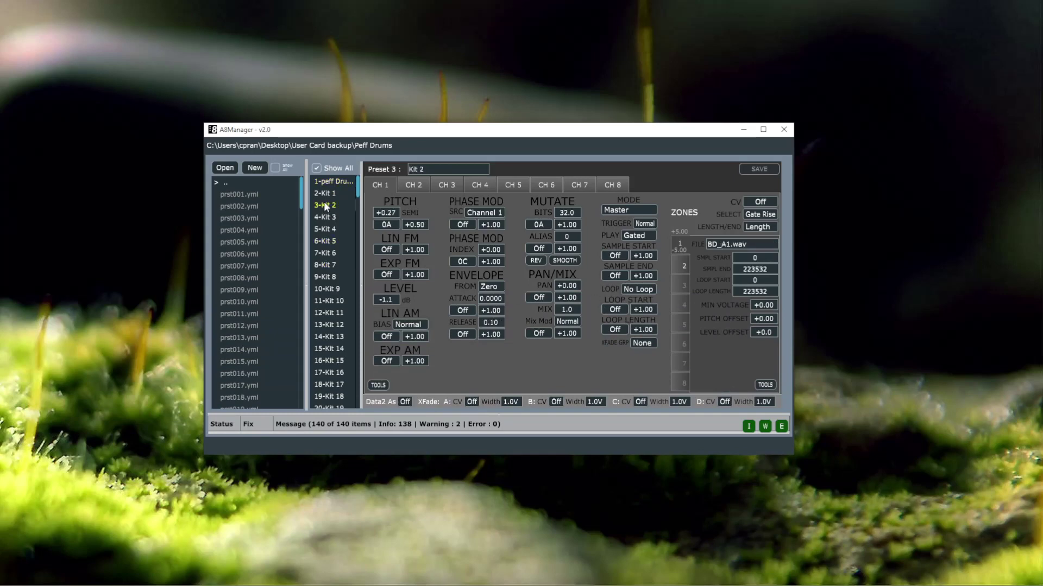
left_click(325, 241)
Set Kit 5's pitch octave to 0C, then try switching to Kit 4
left_click(386, 224)
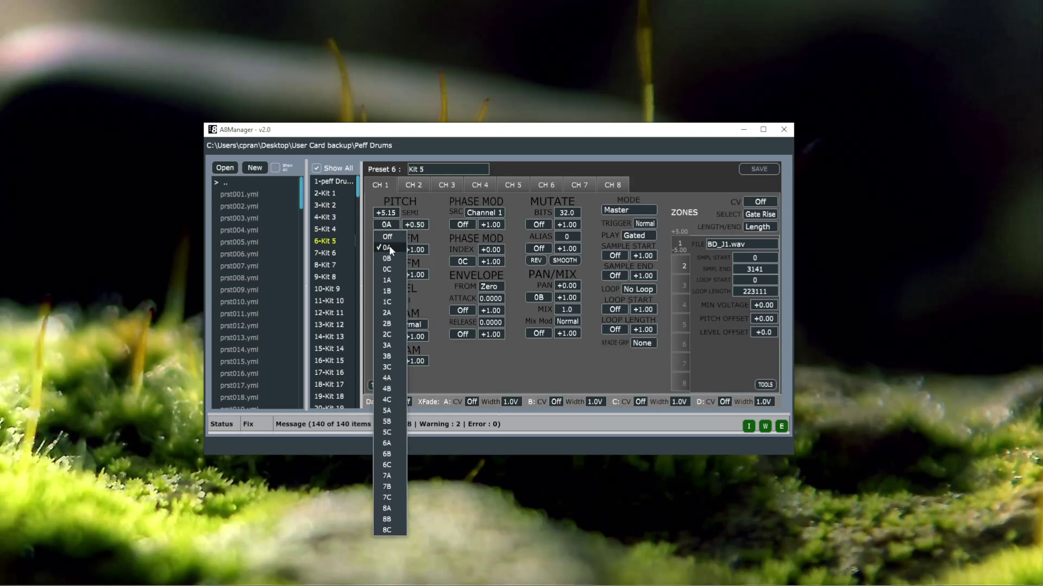
left_click(389, 262)
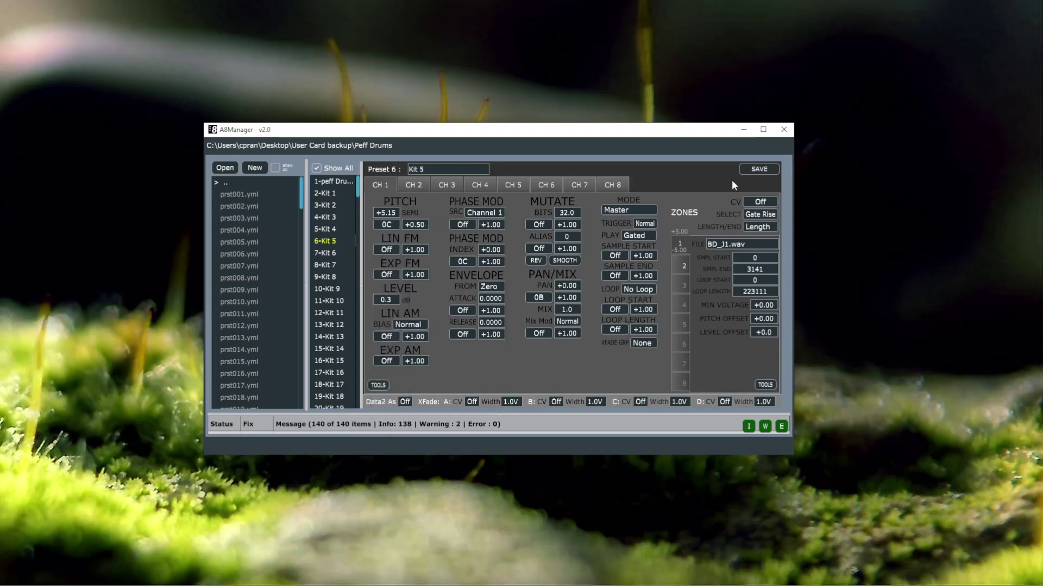
left_click(329, 230)
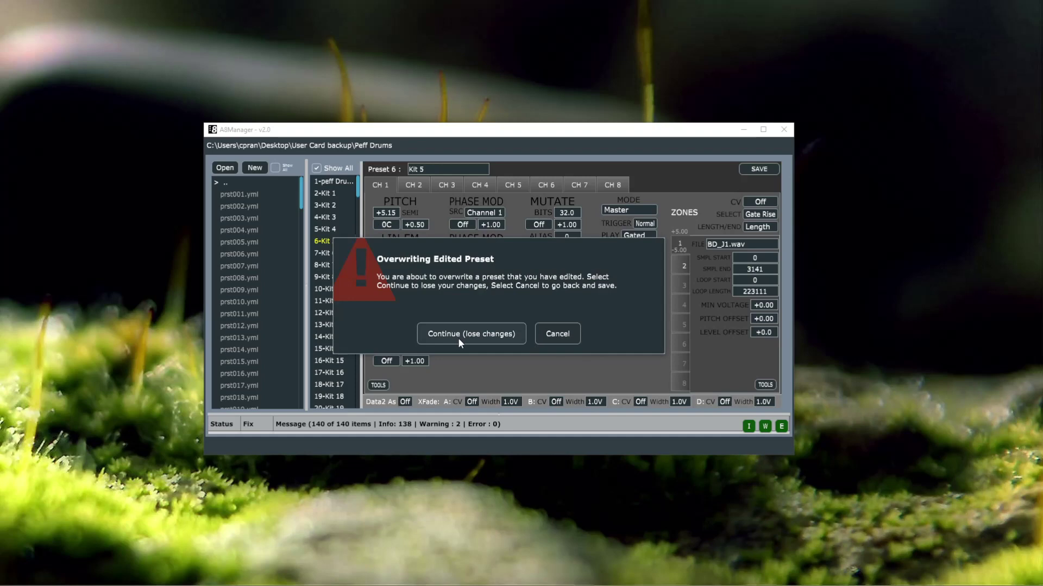
Cancel the first warning, then discard the Kit 5 edits and go up to User Card backup
left_click(555, 333)
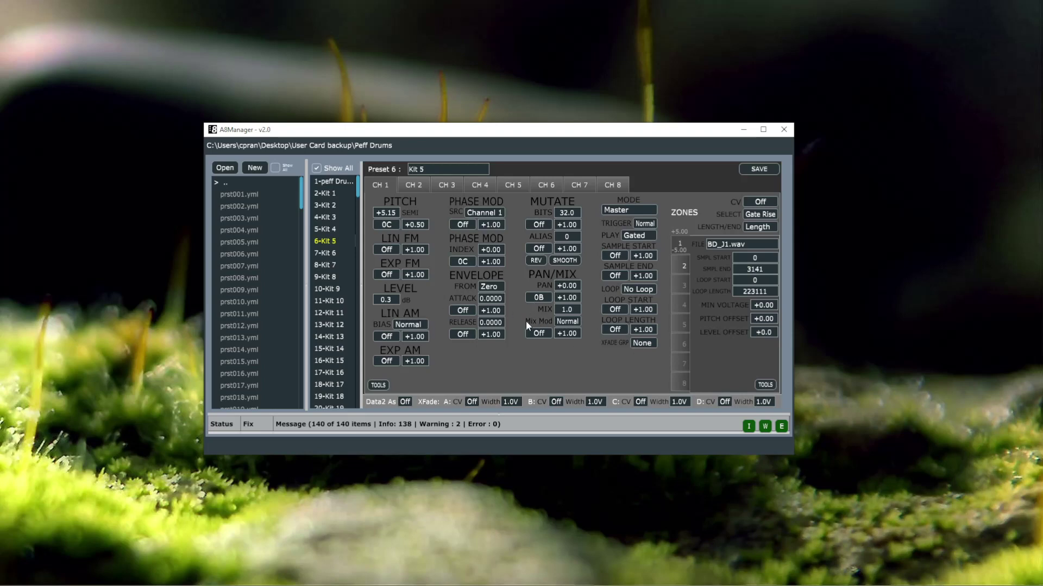
double_click(222, 187)
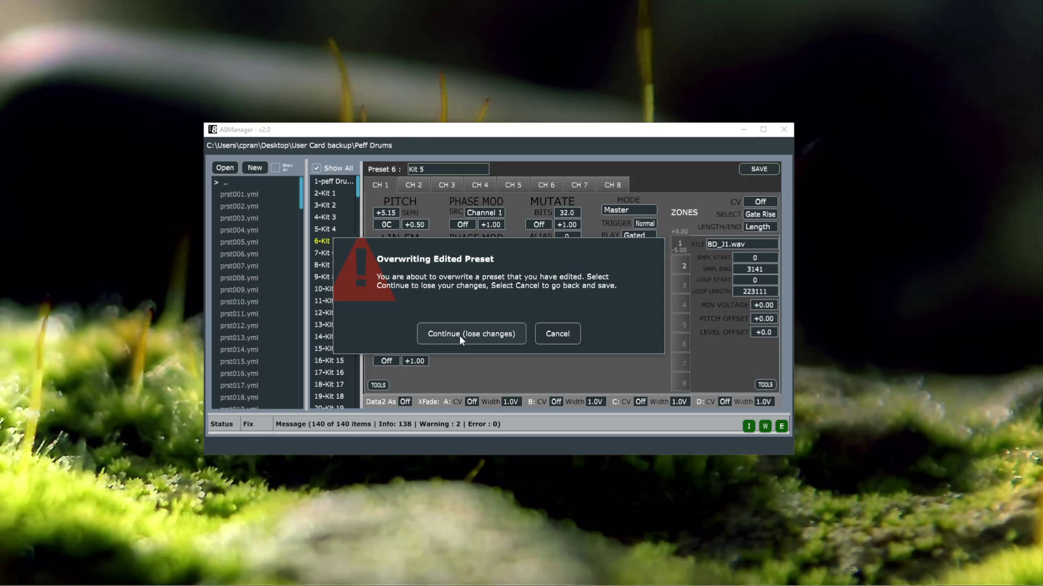
left_click(462, 331)
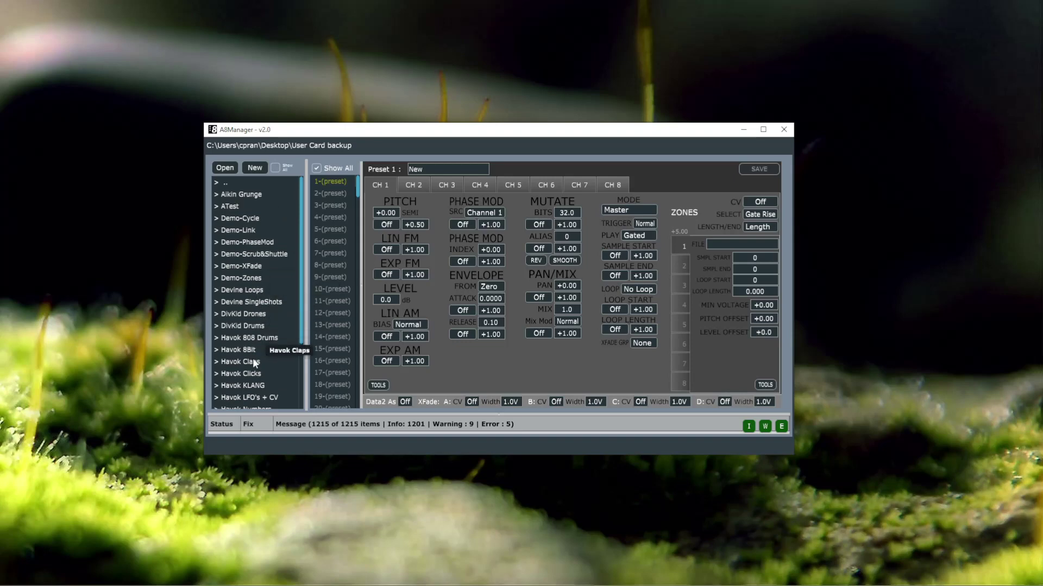
Open Demo-Zones, then widen the preset list and program window to show full preset names
double_click(244, 277)
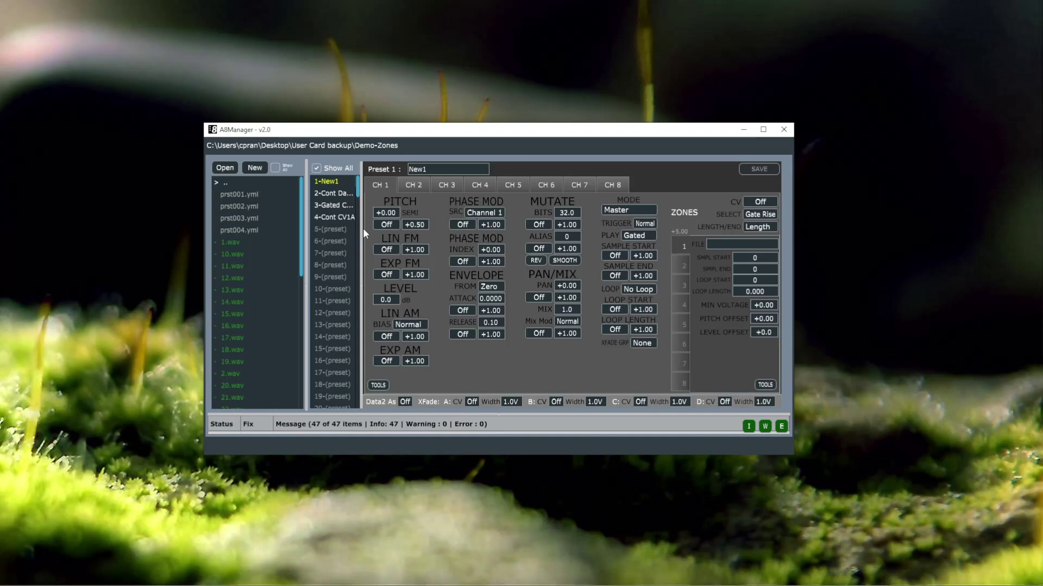
left_click_drag(363, 228, 372, 229)
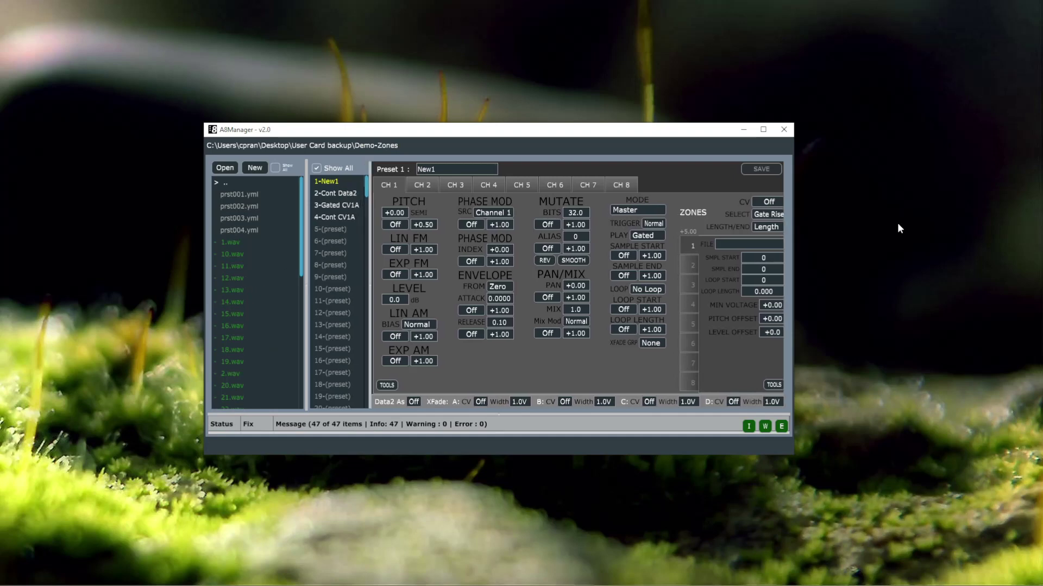
left_click_drag(793, 216, 808, 214)
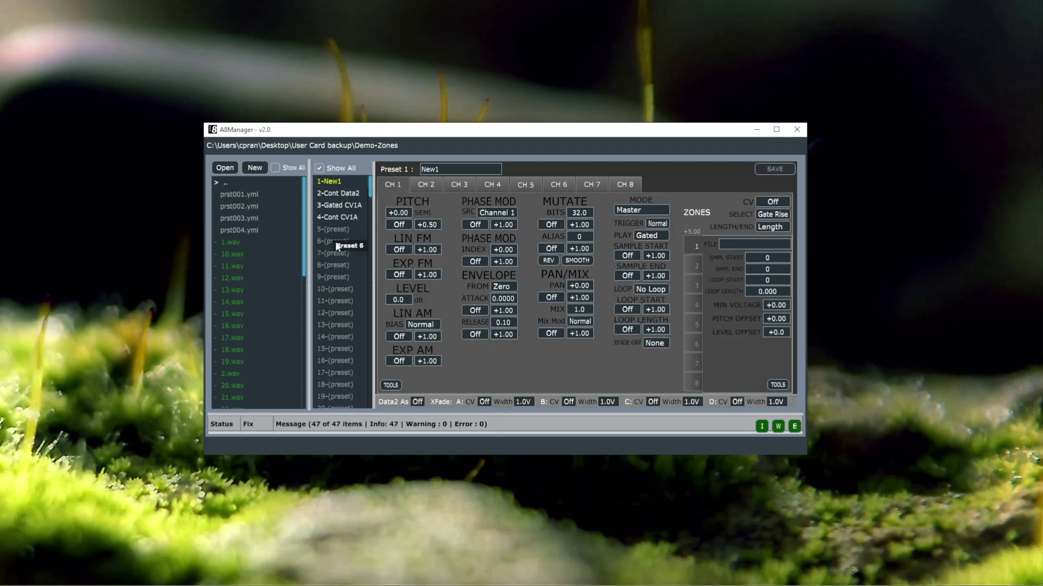
Turn Show All off and back on, then select the empty preset slot 9
left_click(321, 170)
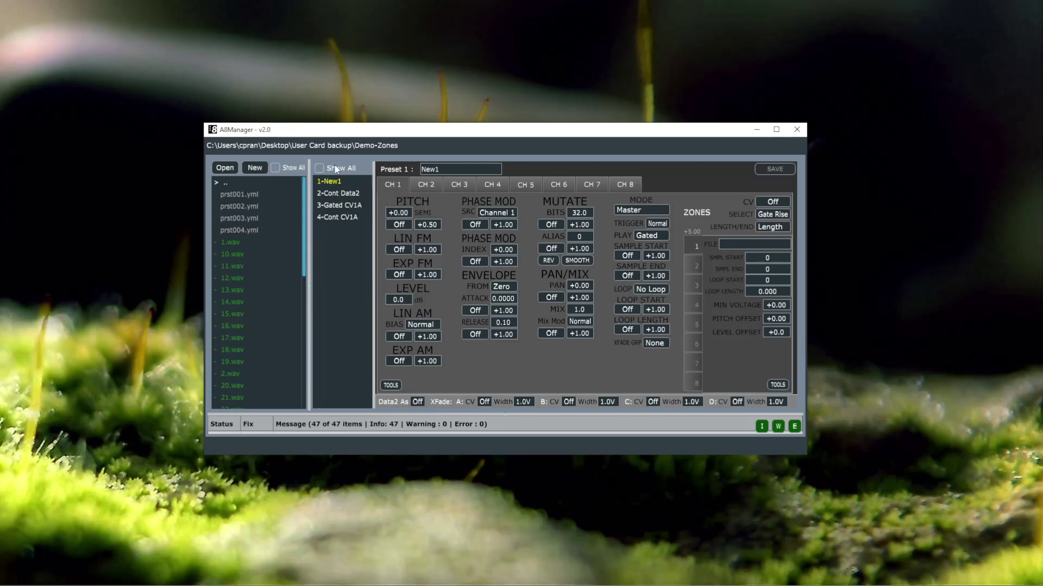
left_click(320, 169)
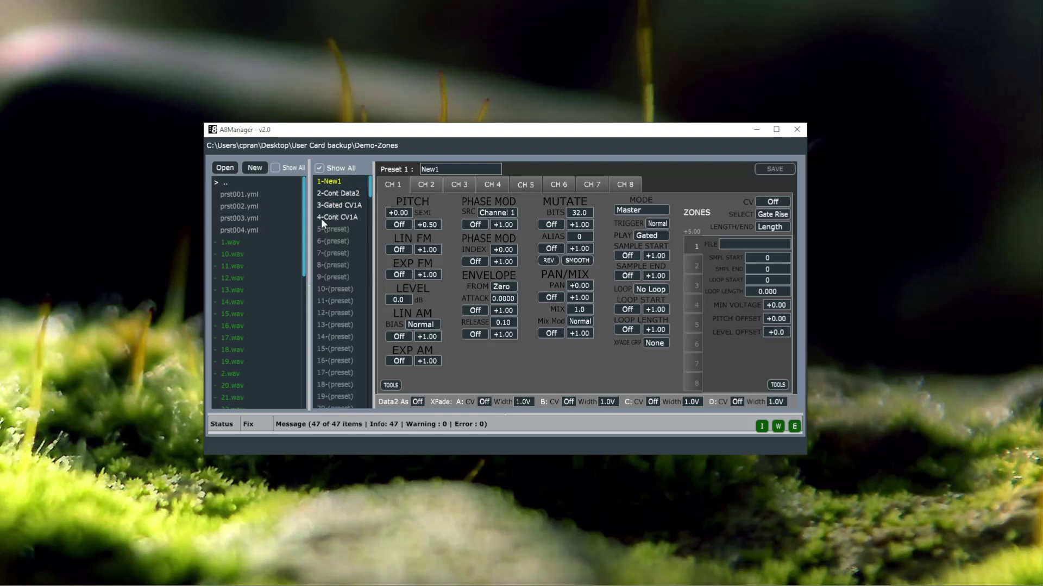
left_click(333, 279)
Assign 10.wav to zone 1 and 14.wav to zone 2 of preset 9
left_click_drag(234, 254, 736, 244)
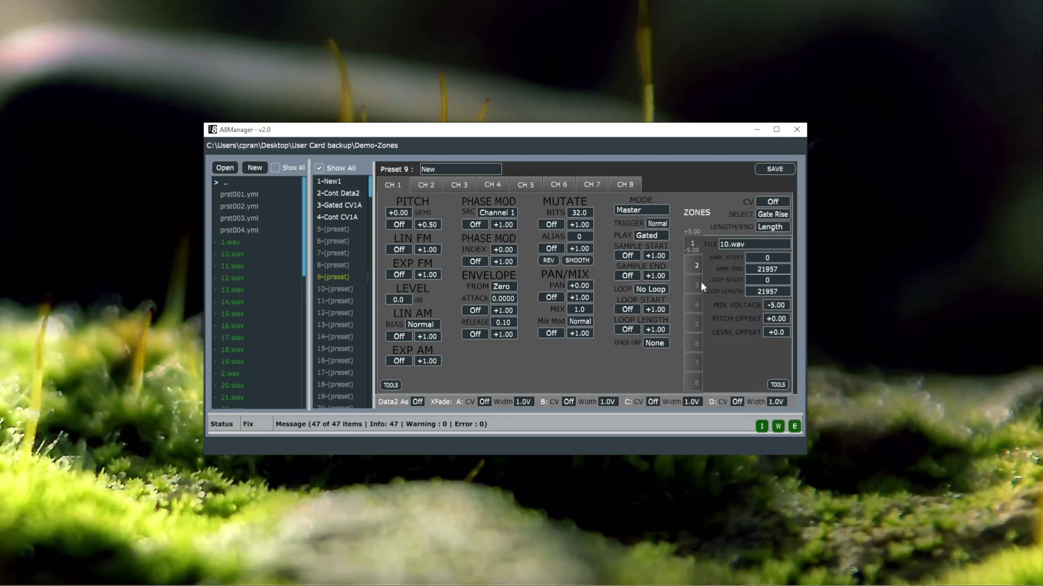
left_click(689, 264)
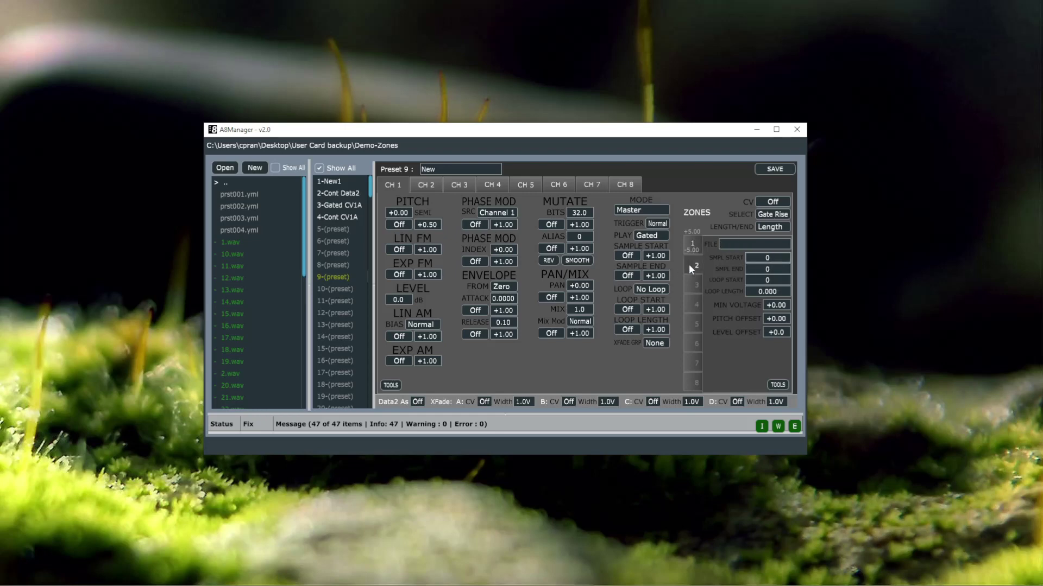
double_click(233, 303)
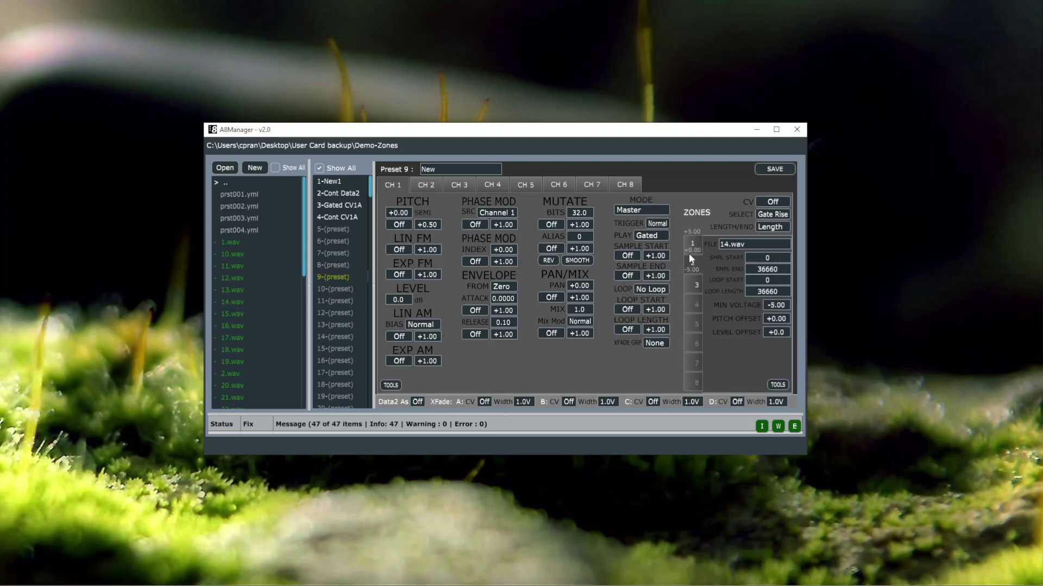
Load 3.wav from the Demo-Zones folder as zone 3's sample
double_click(730, 244)
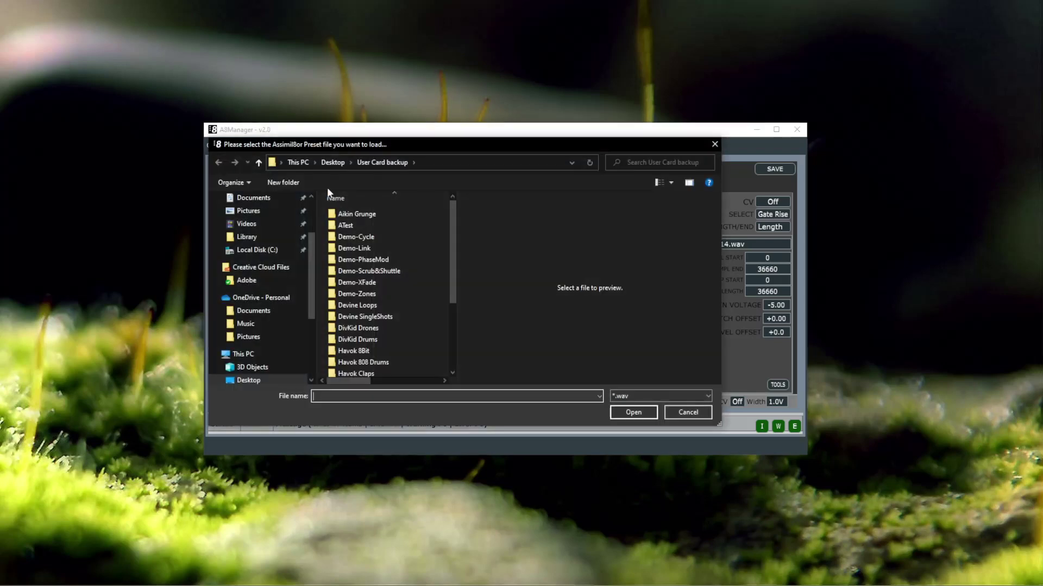
double_click(358, 293)
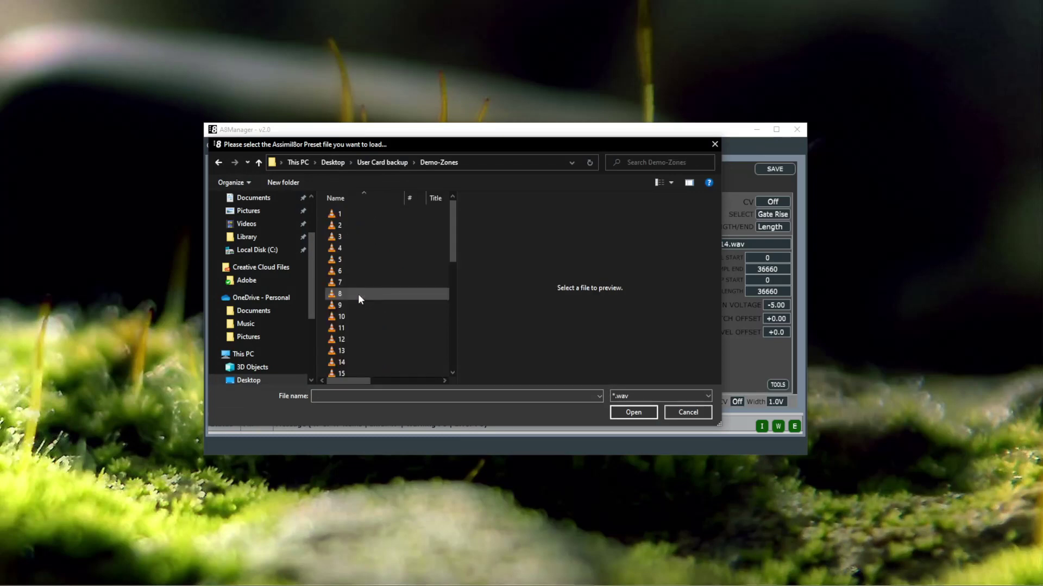
double_click(339, 235)
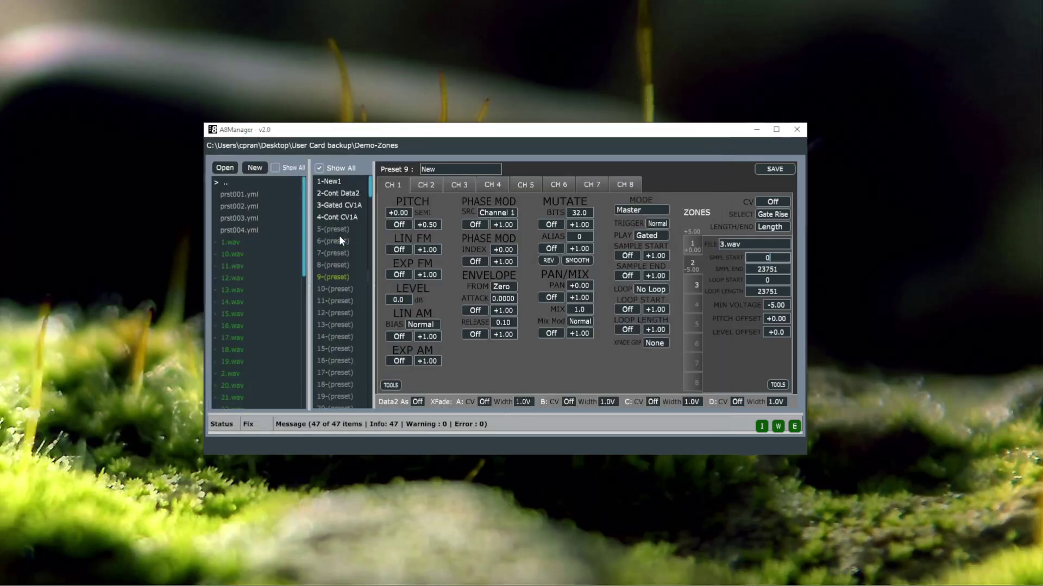
Load DarkHit-1.wav from Demo-XFade into zone 1, then view the right stereo channel
left_click(737, 243)
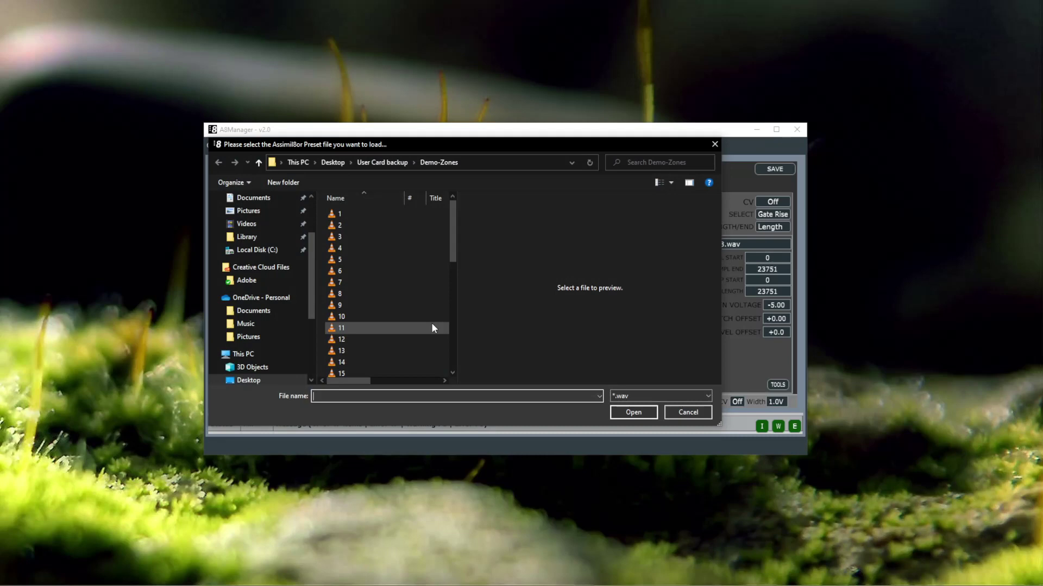
left_click(381, 162)
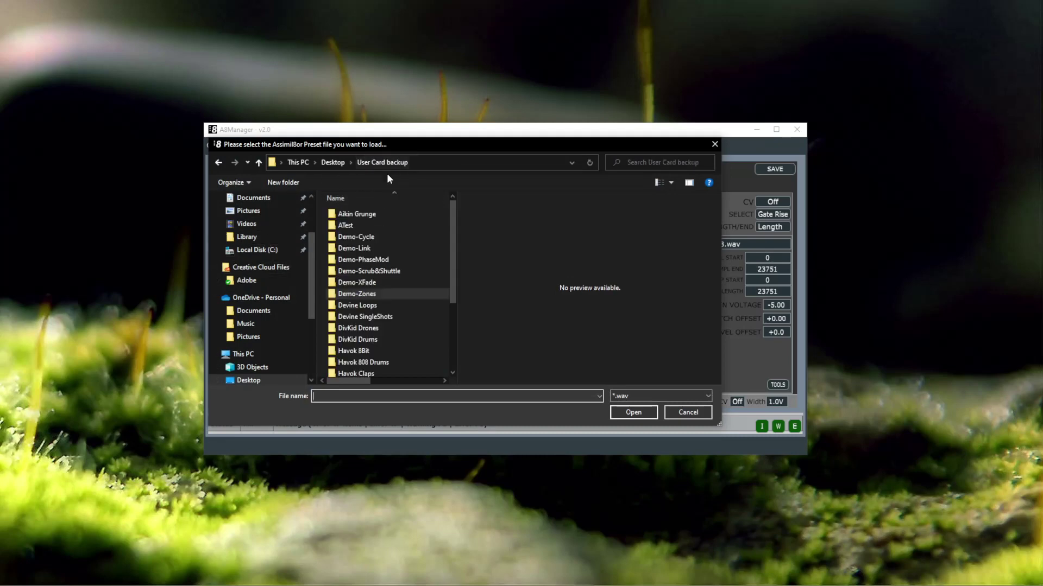
double_click(380, 282)
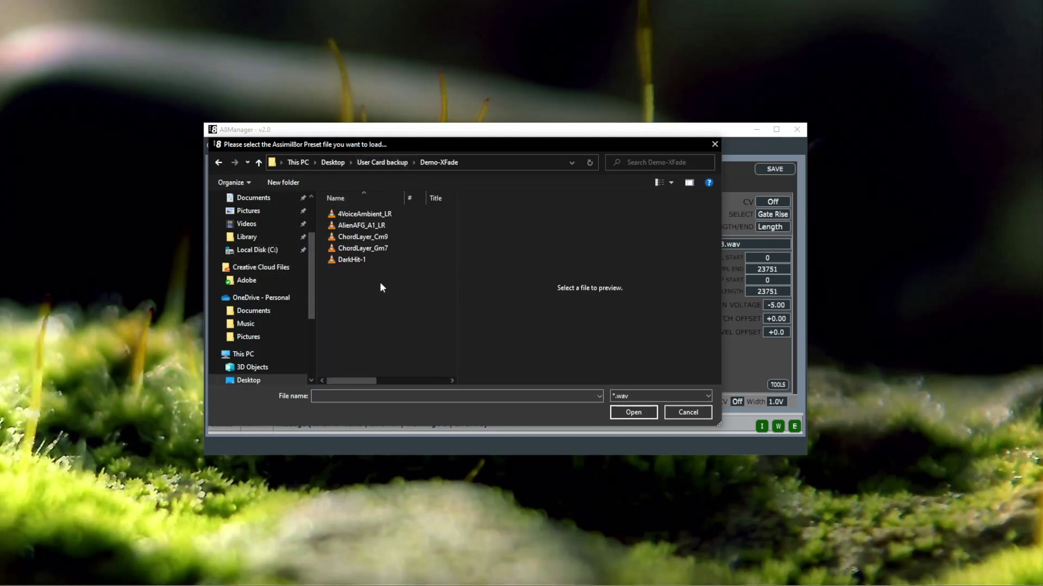
left_click(353, 258)
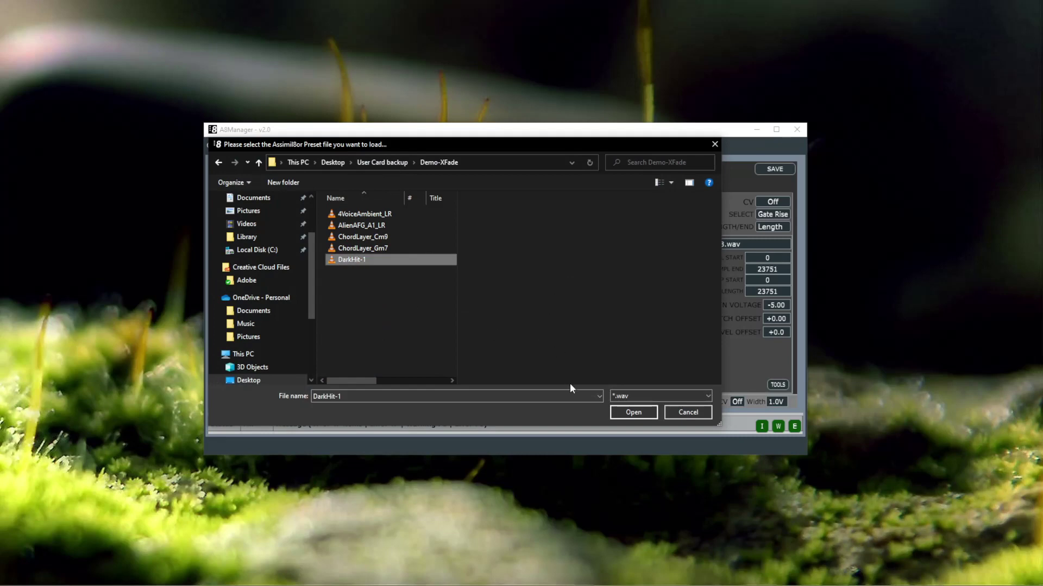
left_click(621, 411)
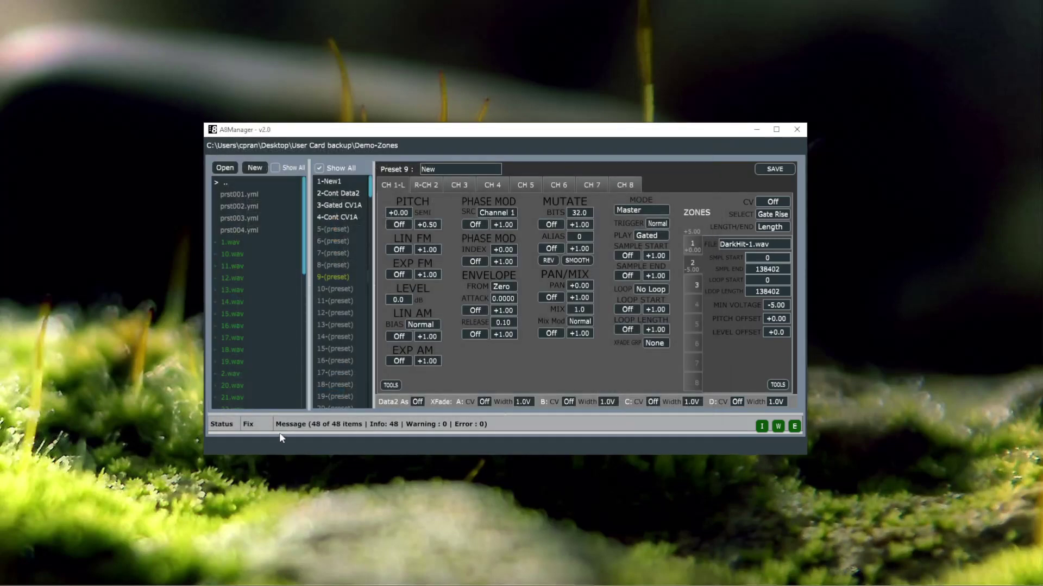
scroll(290, 326, "down", 10)
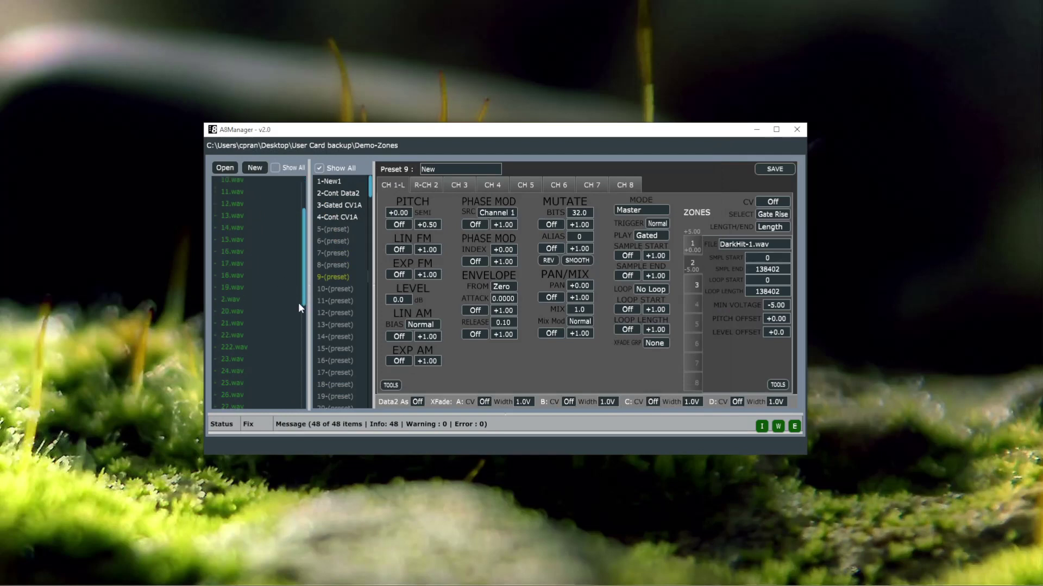
scroll(288, 360, "down", 8)
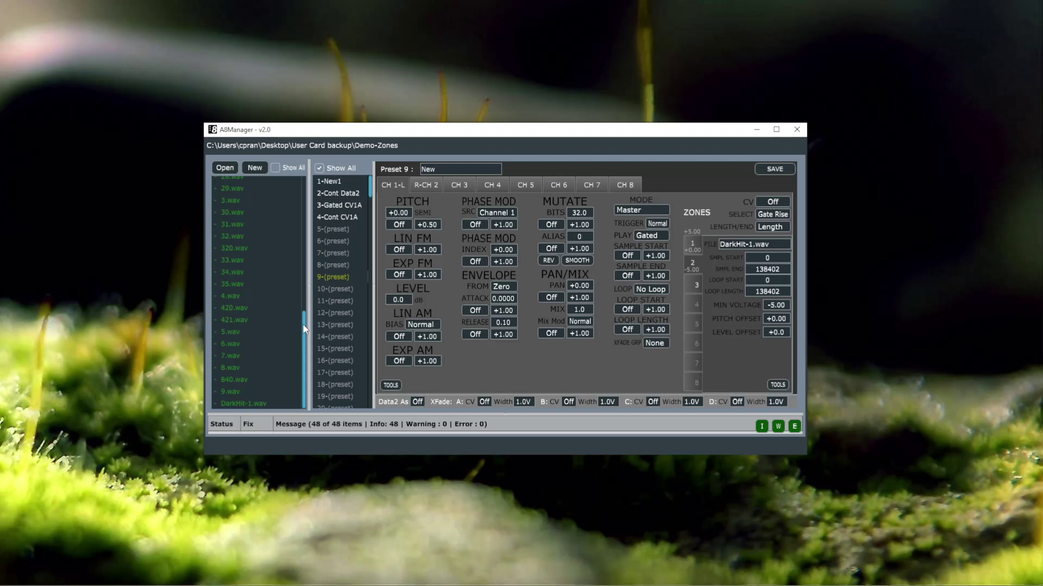
left_click_drag(304, 328, 304, 189)
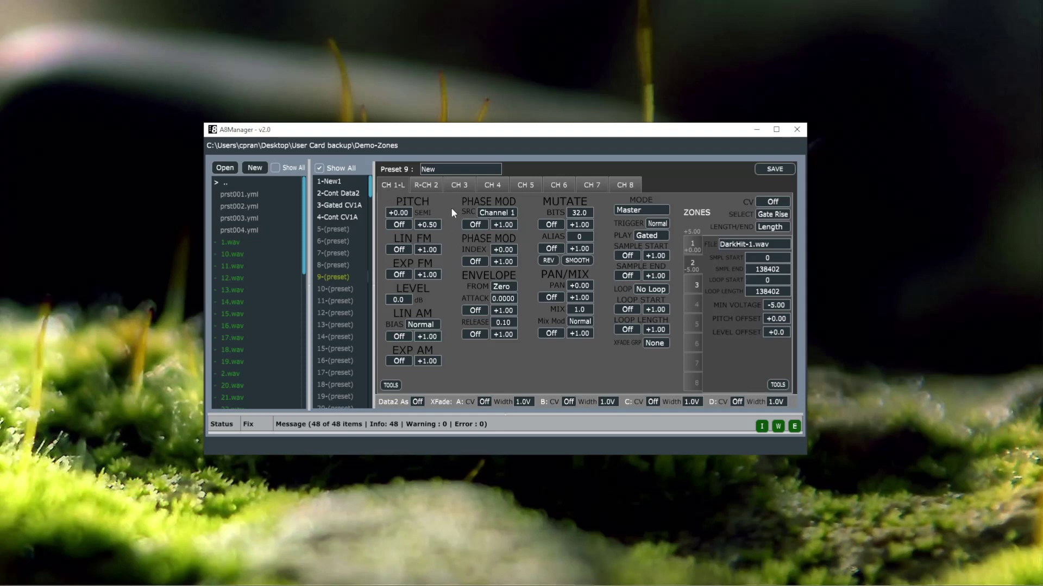
left_click(420, 186)
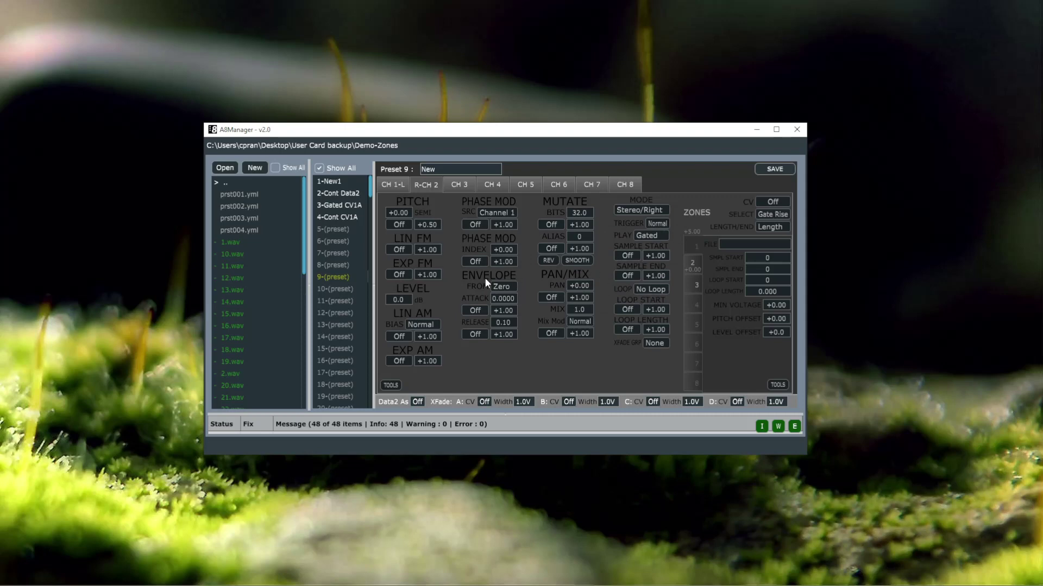
Compare channels CH 1-L and R-CH 2, ending back on the left channel
left_click(394, 185)
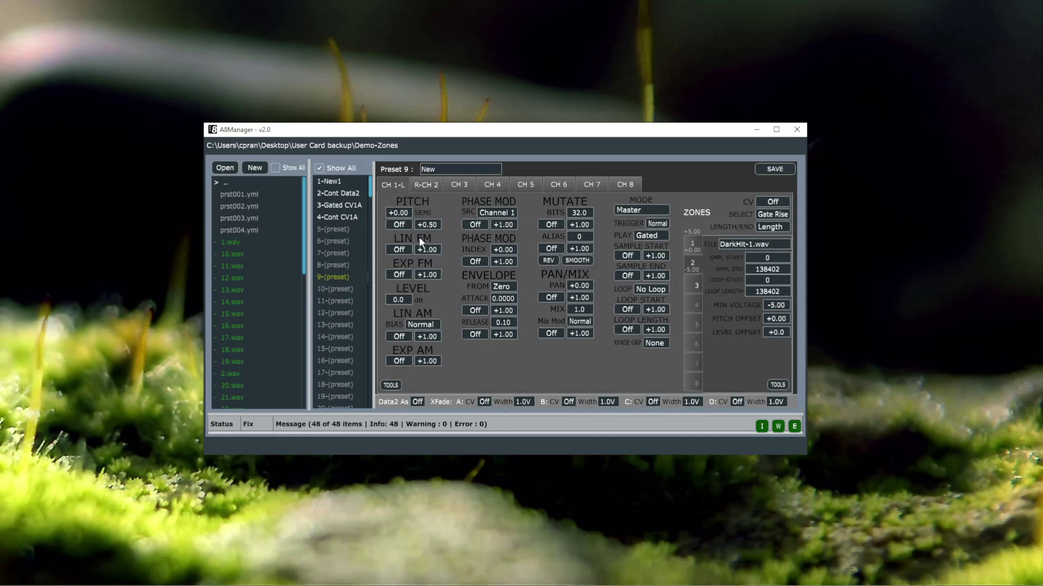
left_click(426, 185)
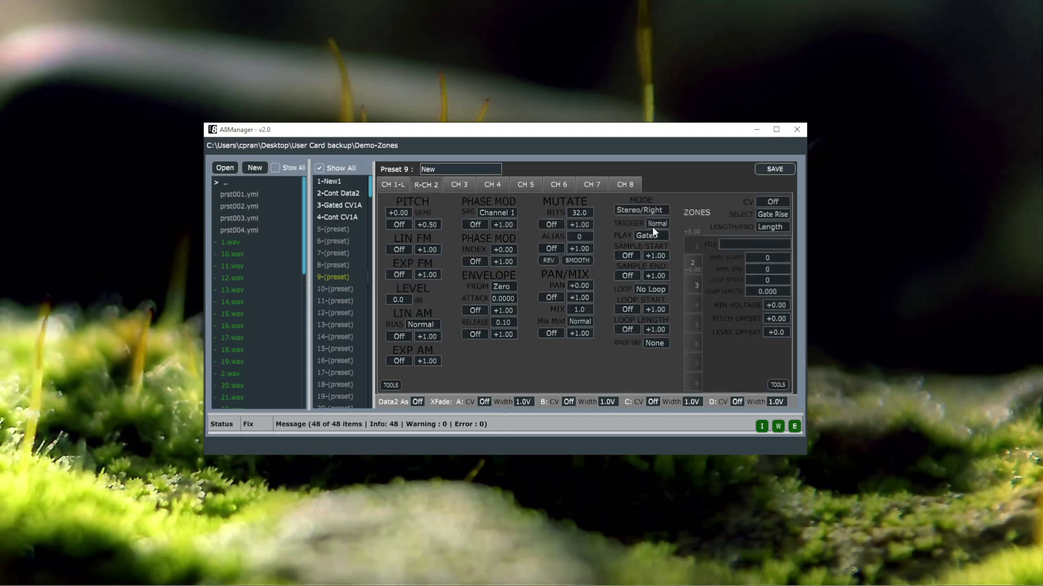
left_click(385, 184)
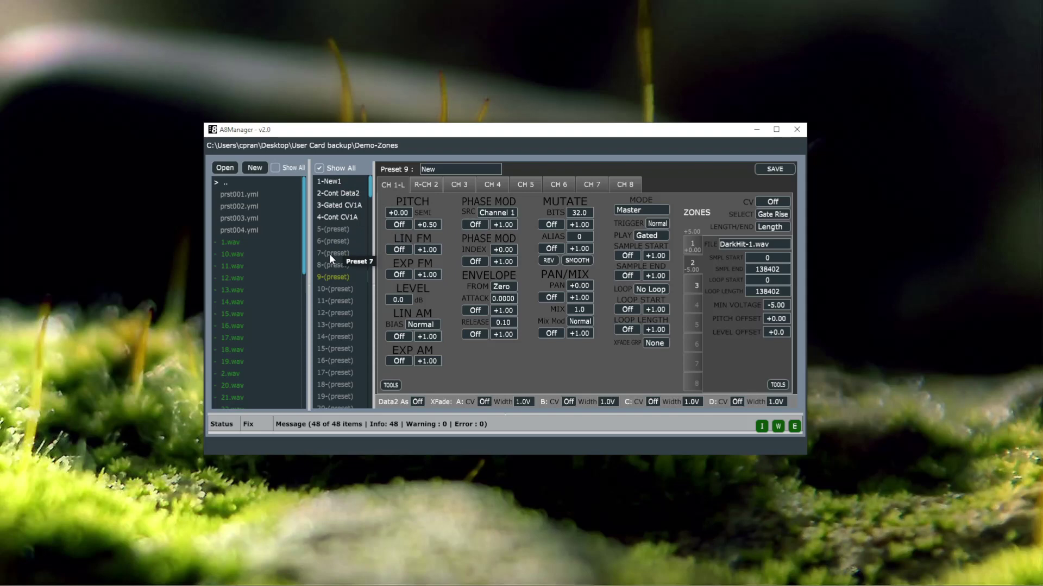
Copy preset 4-Cont CV1A and paste it into empty slot 5
right_click(338, 215)
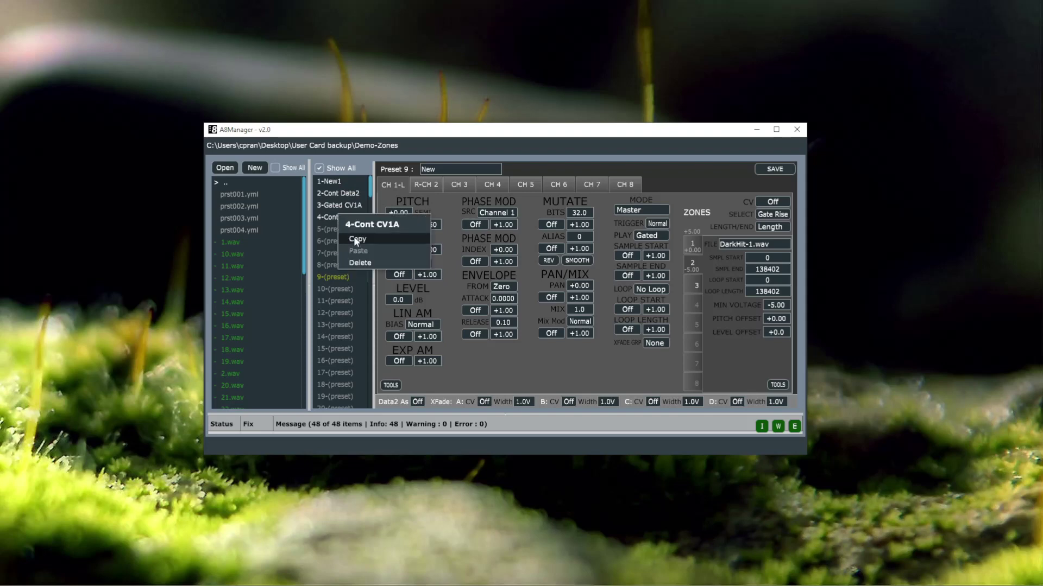
left_click(353, 237)
right_click(342, 228)
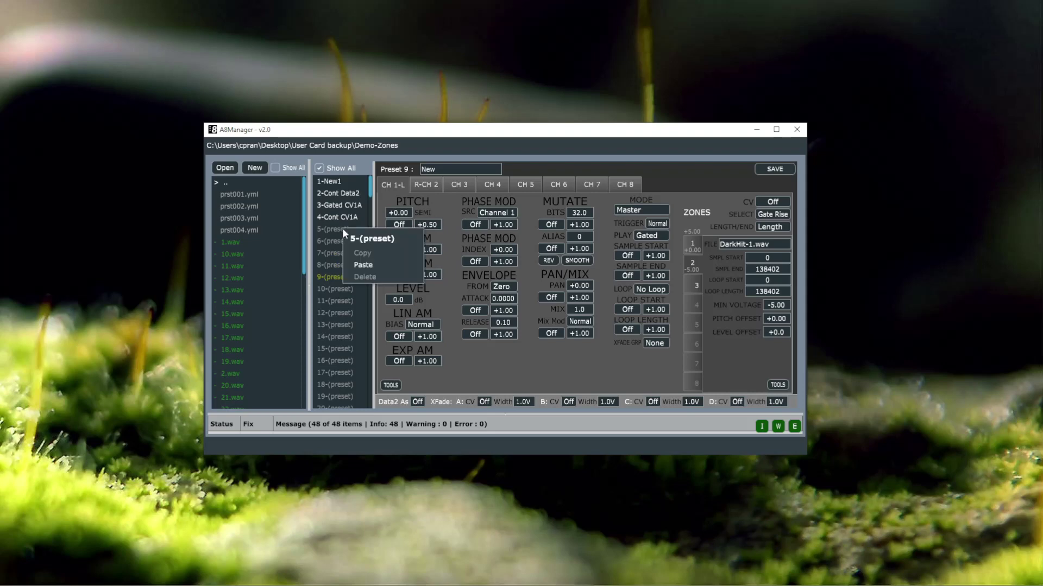
left_click(359, 263)
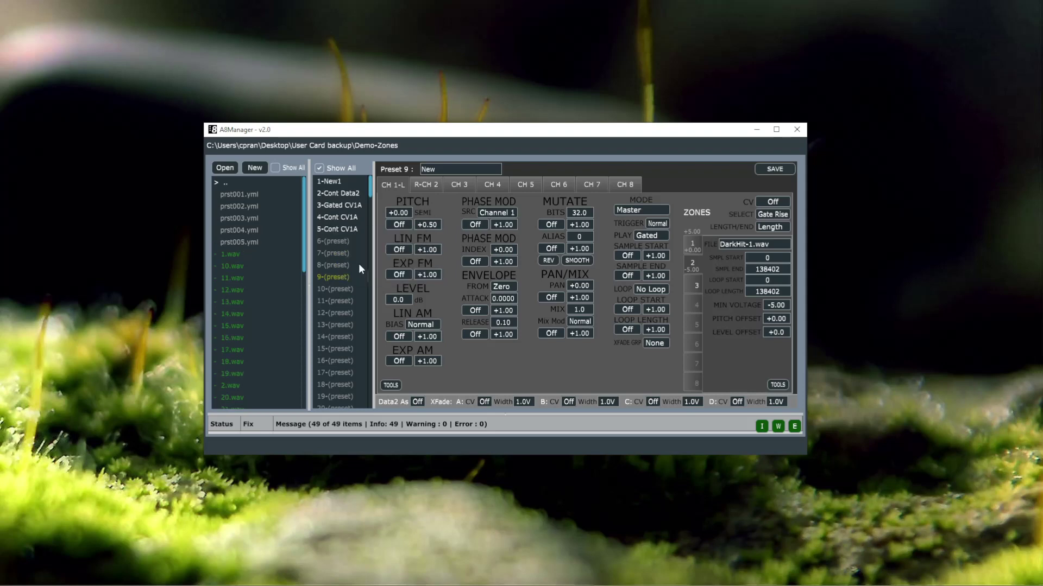
Delete the pasted preset 5, then discard unsaved edits and go up to the parent folder
right_click(347, 228)
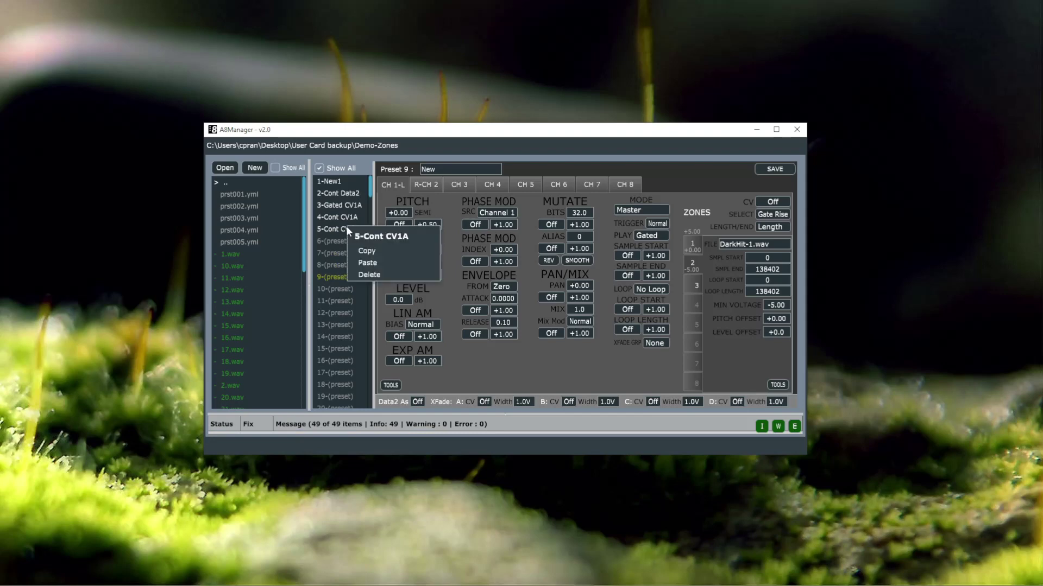
left_click(367, 274)
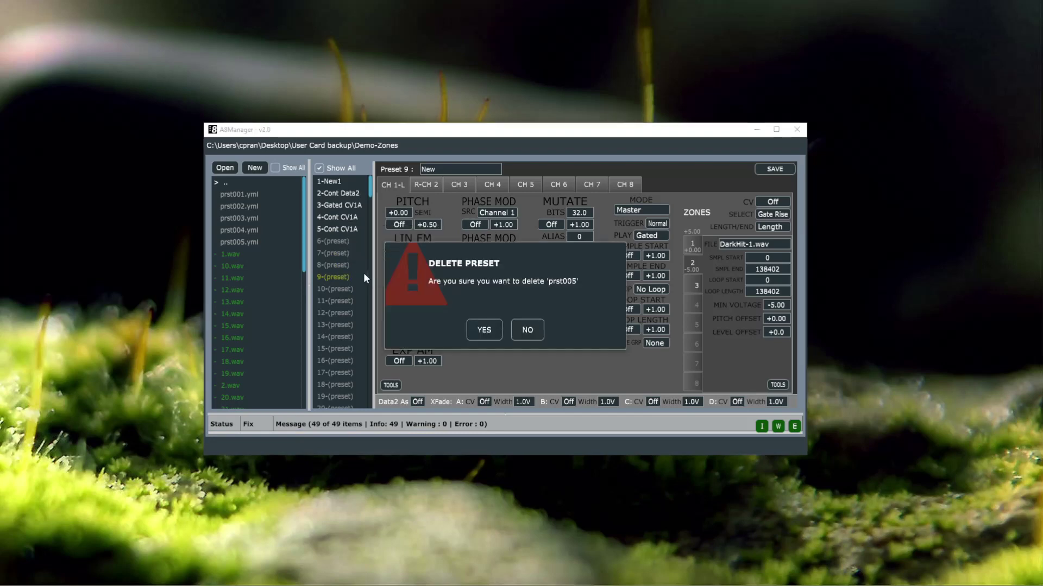
left_click(486, 330)
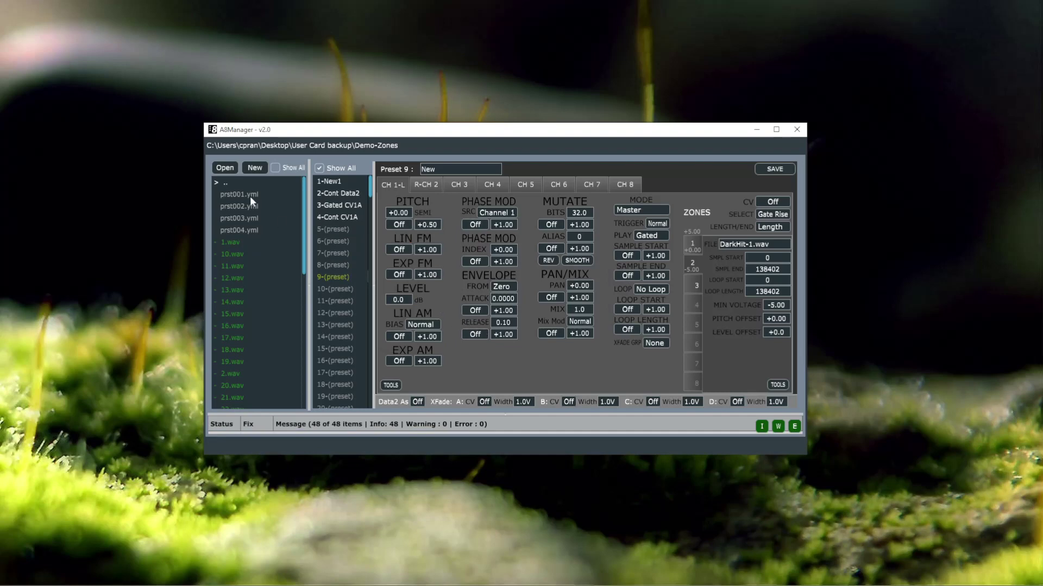
left_click(224, 183)
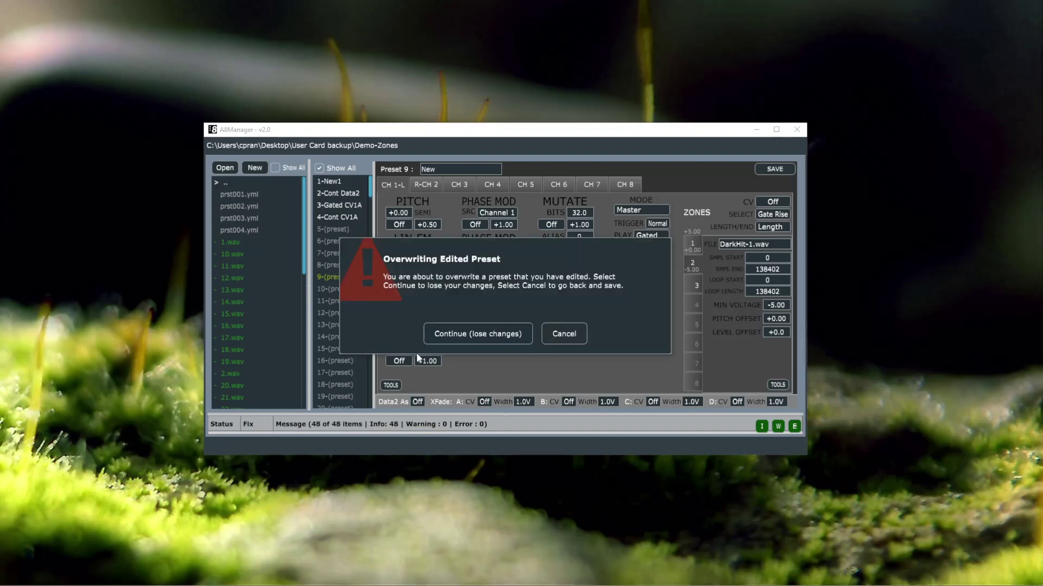
left_click(478, 333)
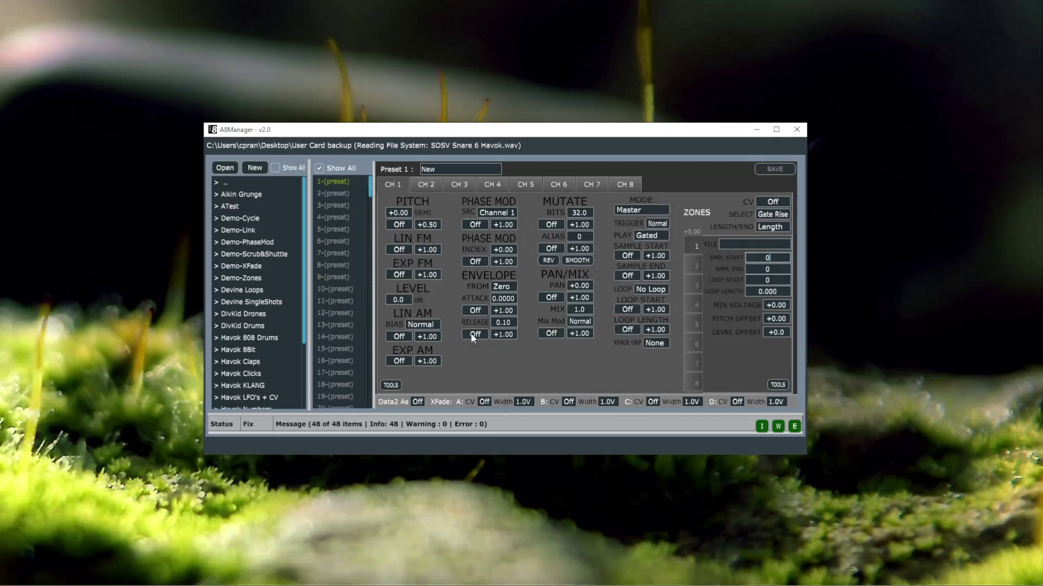
Dismiss the ATest folder menu and a new-folder prompt, then open the card folder chooser
right_click(230, 206)
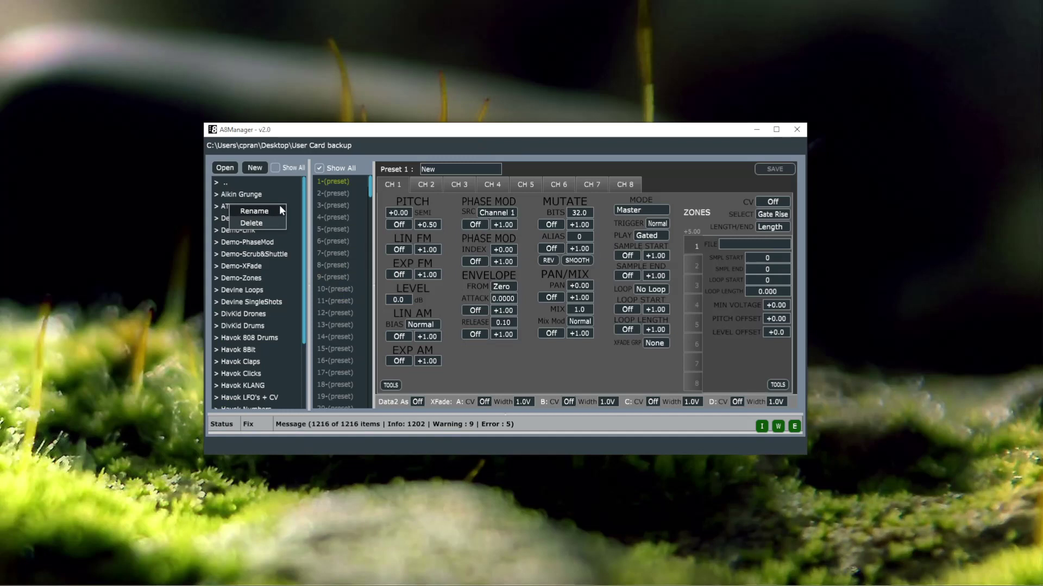
left_click(371, 145)
left_click(254, 169)
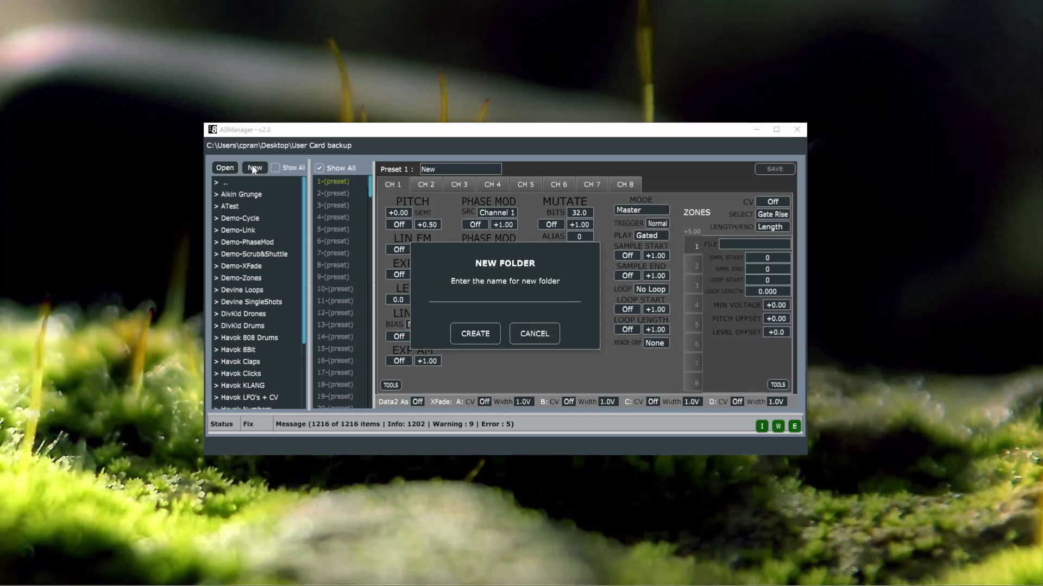
left_click(527, 338)
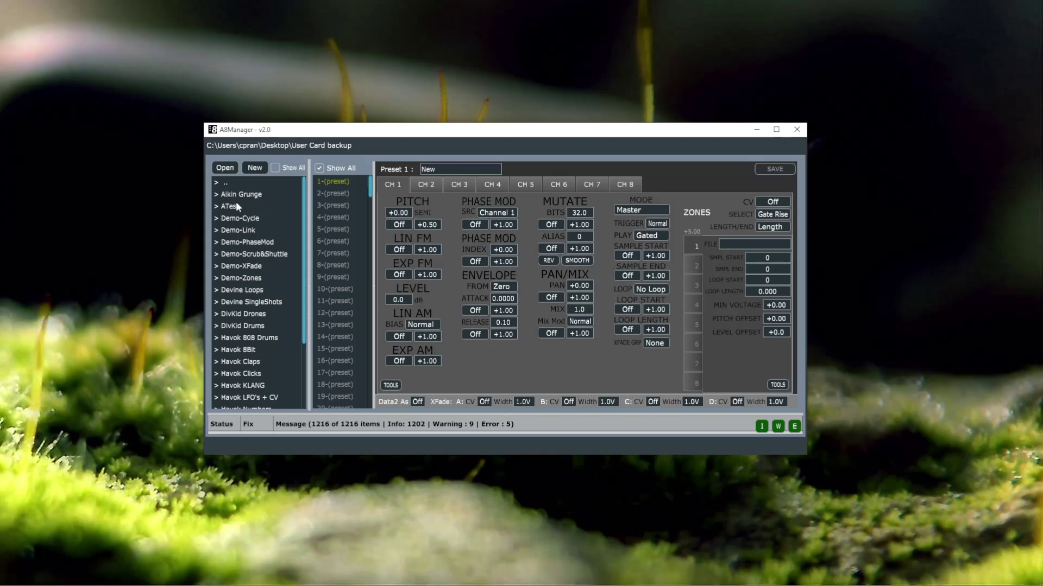
left_click(226, 169)
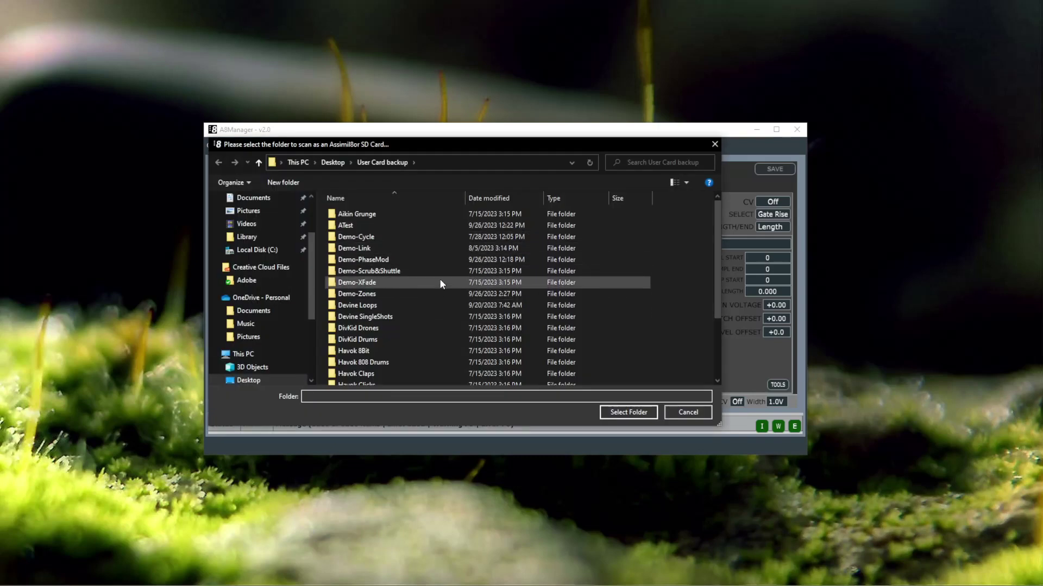
Choose Demo-XFade in the folder dialog as the card folder to scan
left_click(439, 283)
left_click(628, 411)
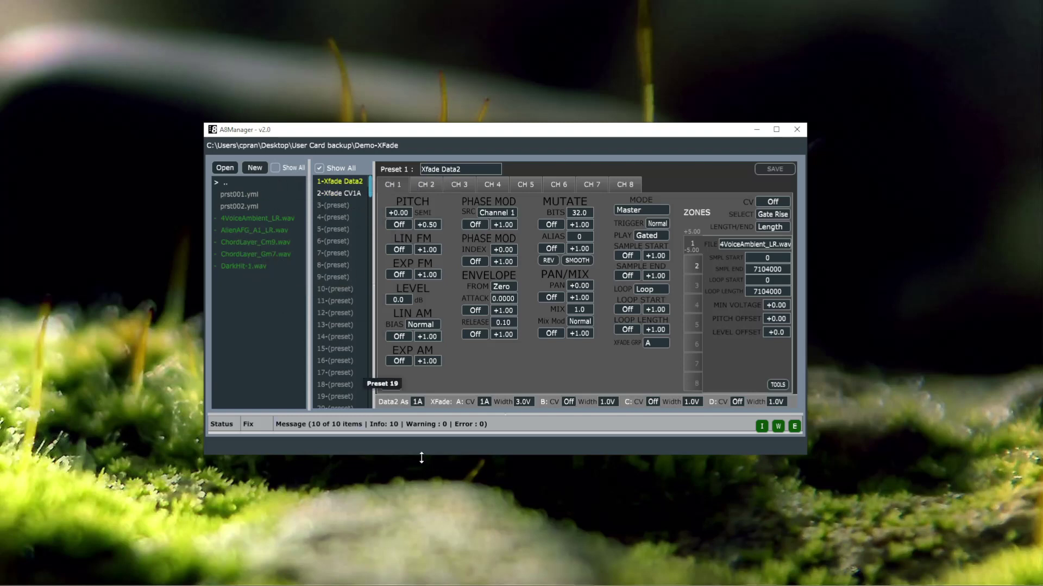
Enlarge the validator listing, go up to the User Card backup folder, then collapse the listing
left_click_drag(449, 415, 454, 239)
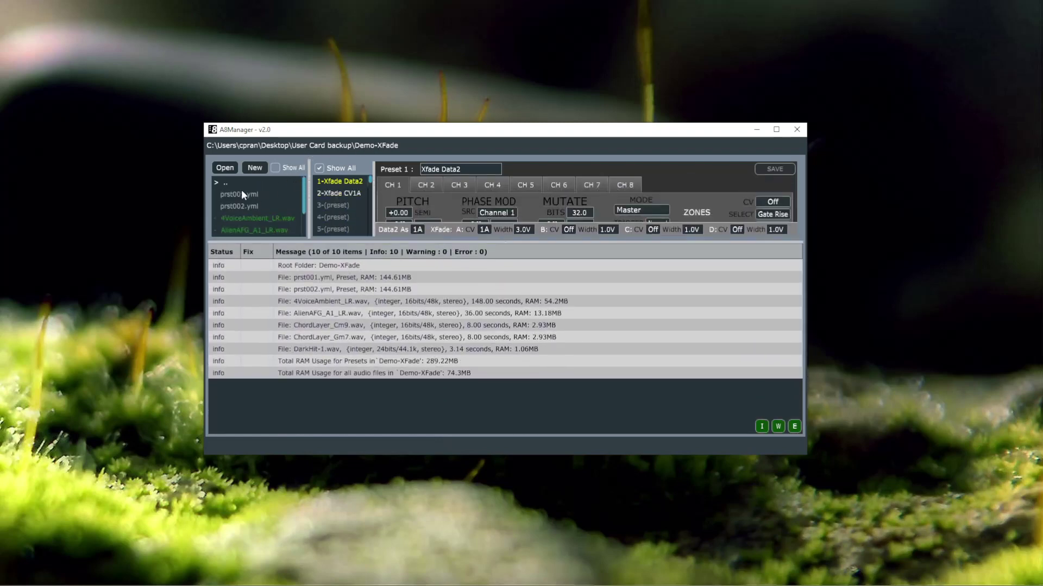
double_click(228, 182)
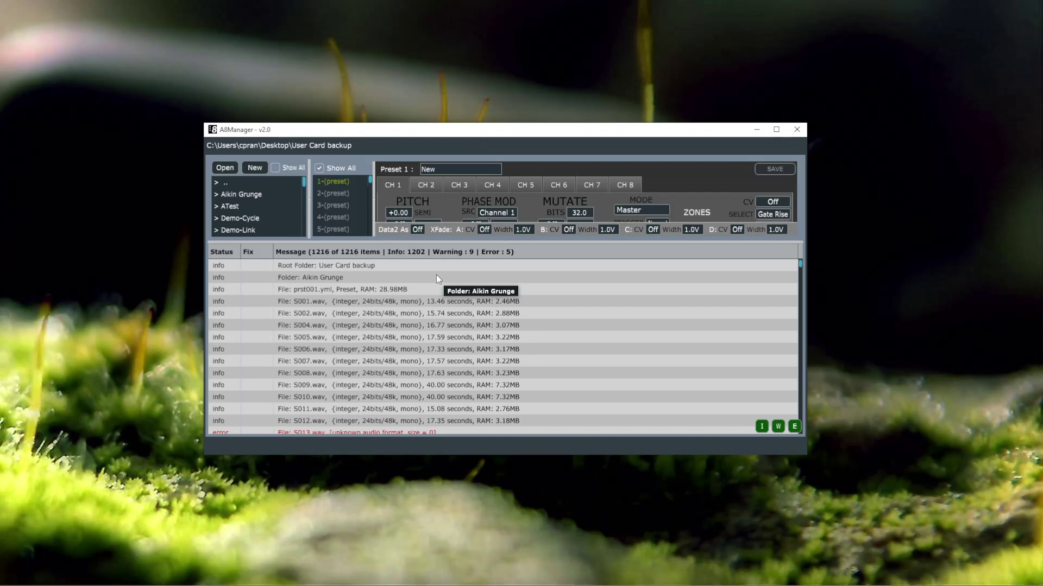
scroll(425, 337, "down", 5)
scroll(426, 336, "up", 5)
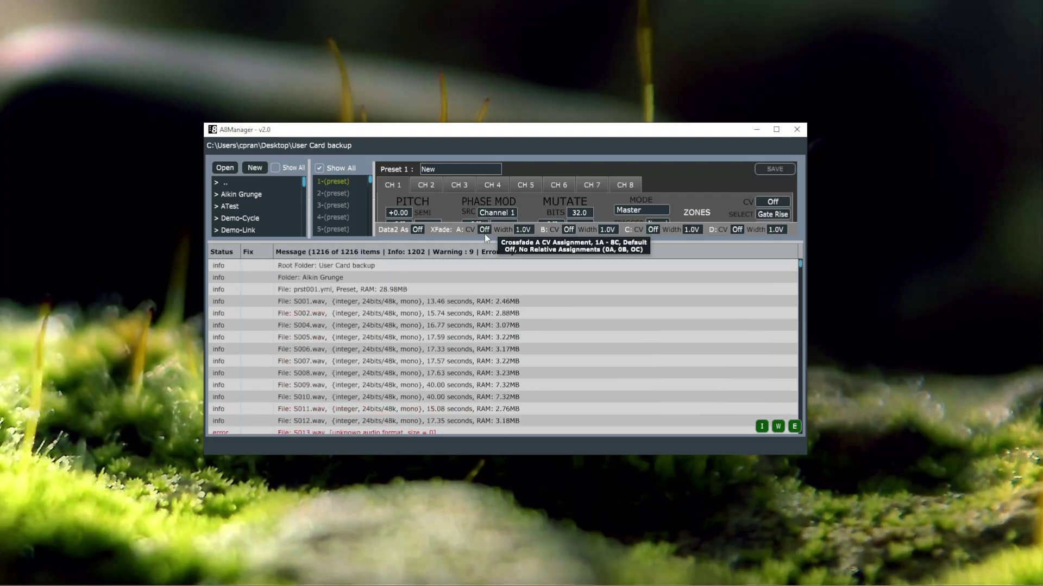
left_click_drag(484, 242, 490, 418)
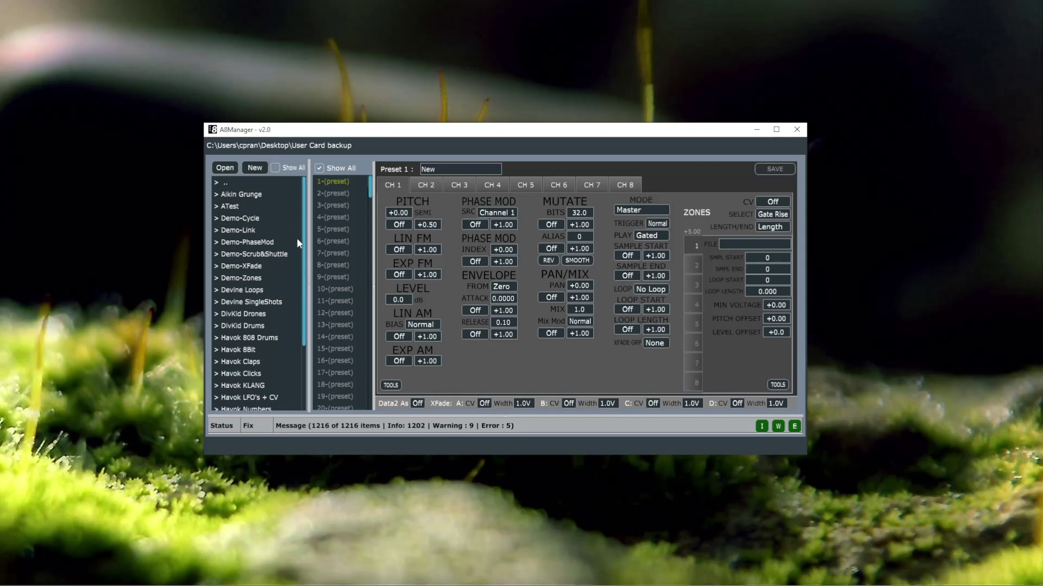
mouse_move(304, 251)
left_mouse_down()
mouse_move(303, 340)
mouse_move(303, 196)
left_mouse_up()
left_click_drag(303, 245, 303, 322)
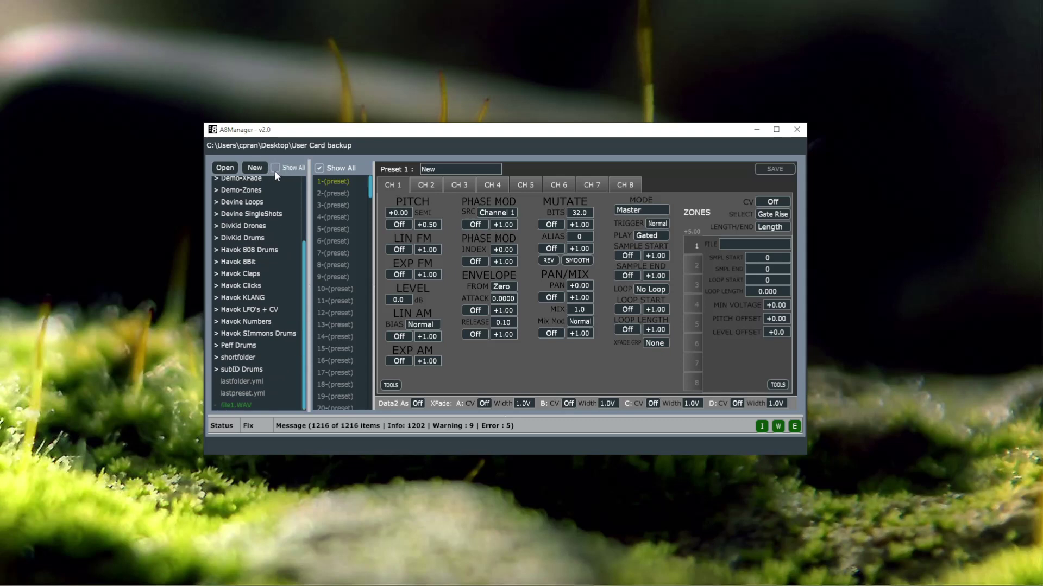
left_click_drag(305, 281, 305, 291)
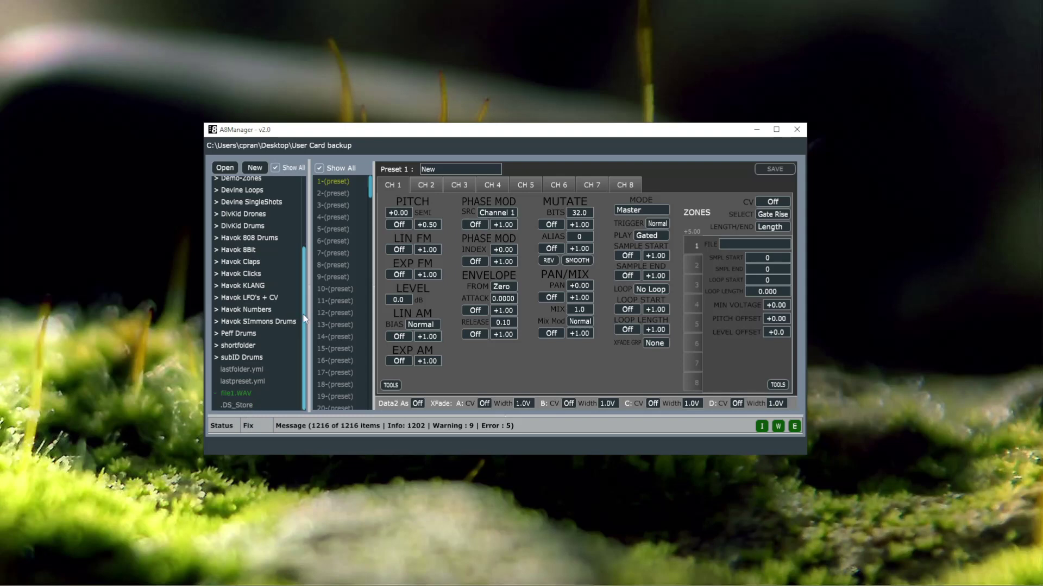
left_click_drag(304, 313, 305, 204)
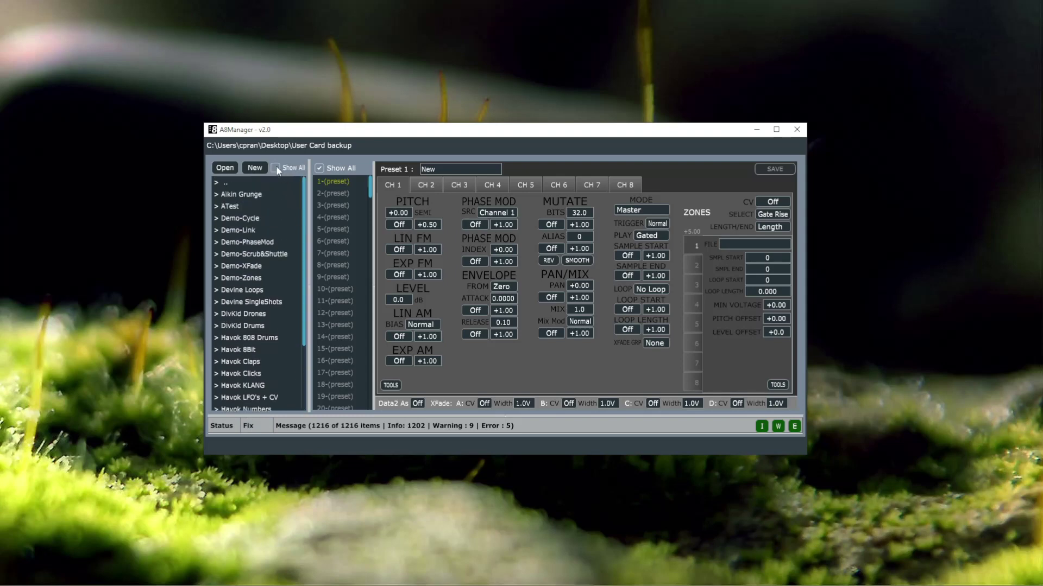